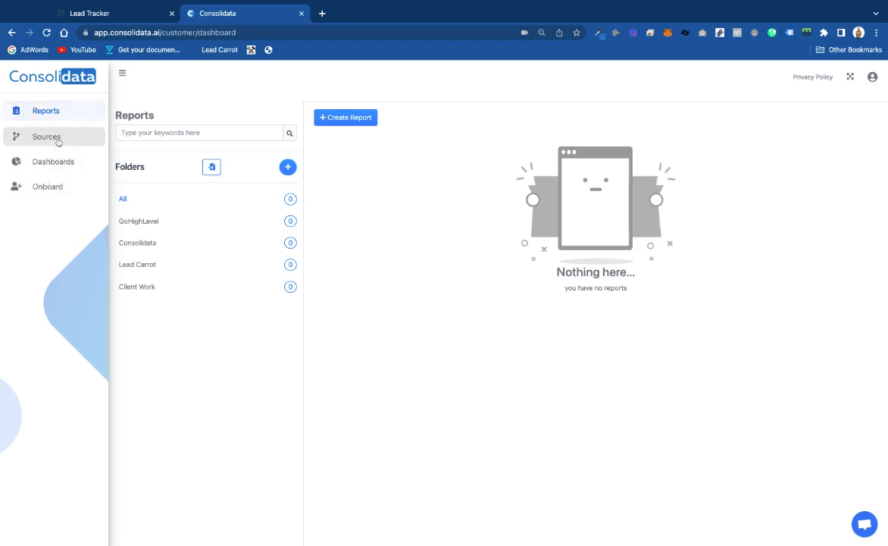
# - Review the account types available for connecting a new data source and look at the support chat
pyautogui.click(46, 136)
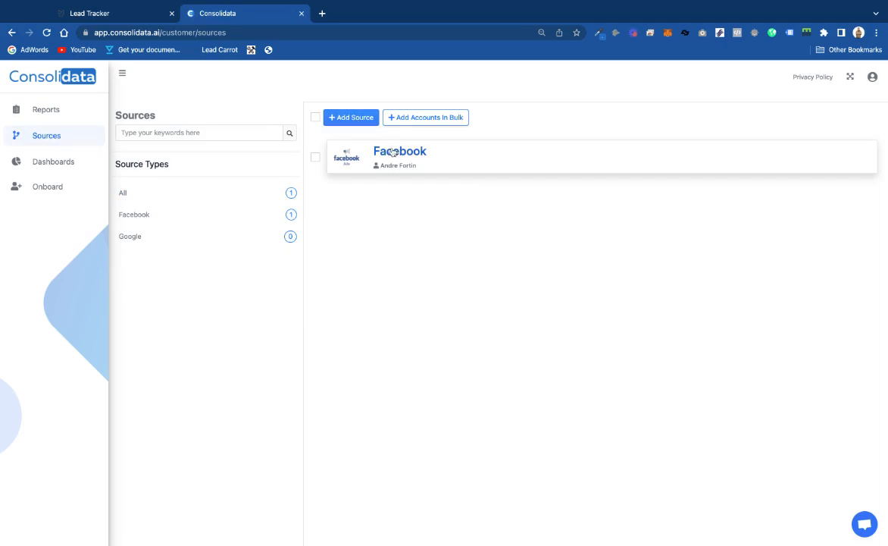
pyautogui.click(337, 117)
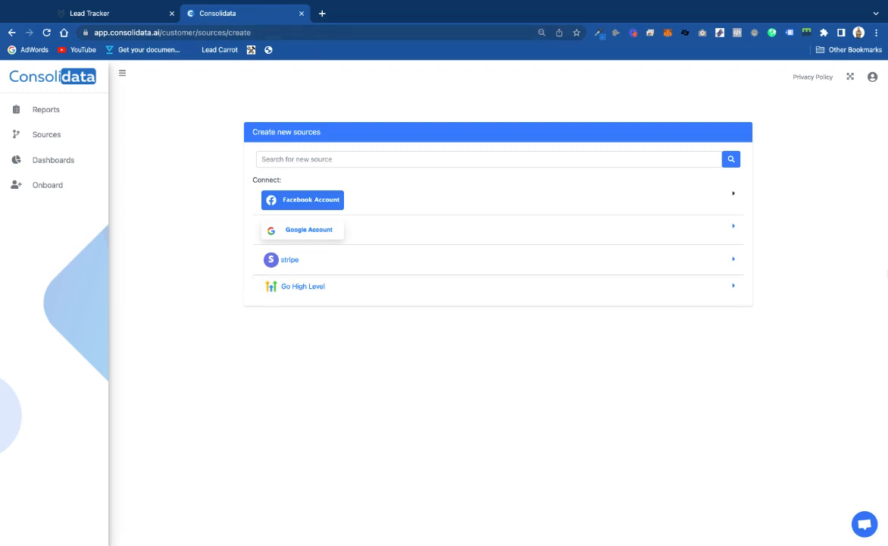
pyautogui.click(865, 531)
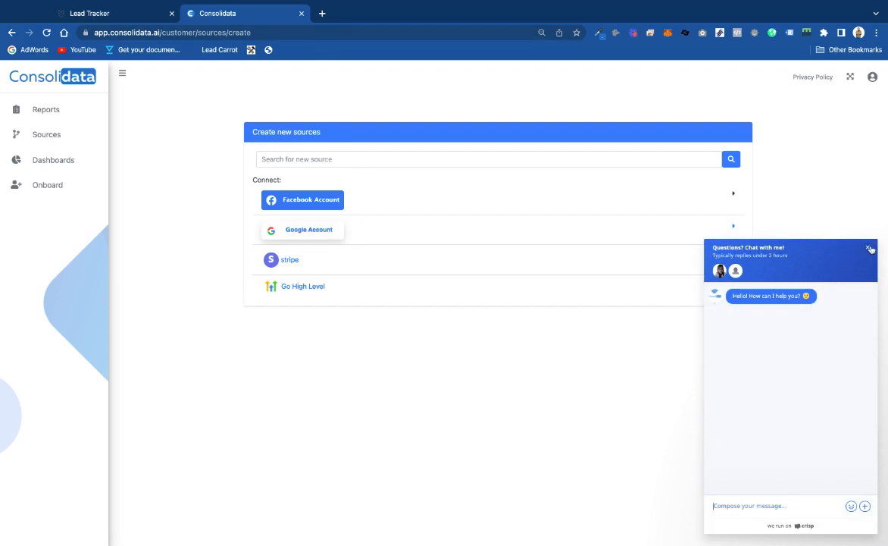
pyautogui.click(869, 248)
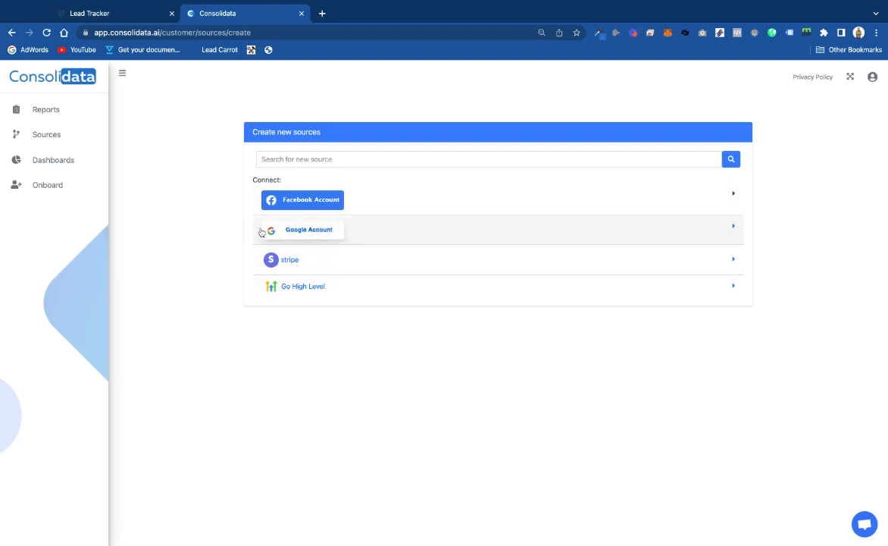
# - Go to the overview of all dashboards
pyautogui.click(47, 162)
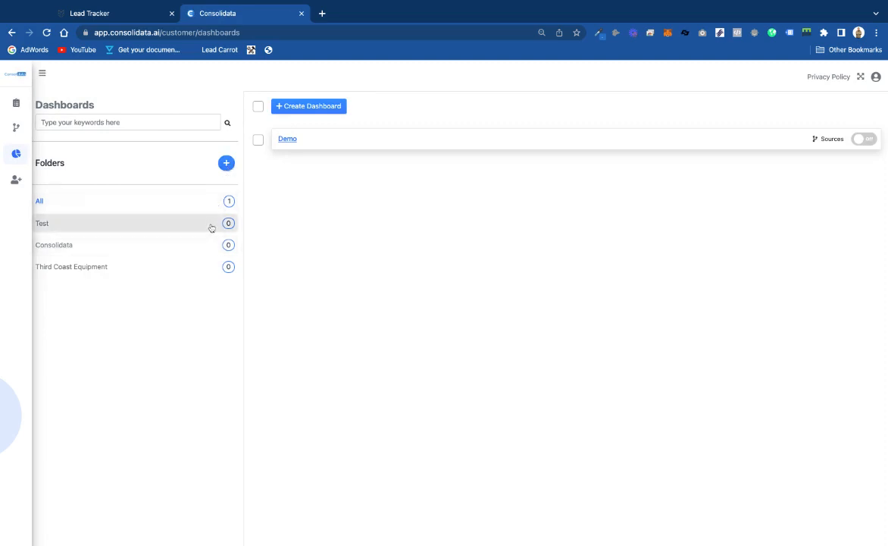
pyautogui.moveTo(219, 203); pyautogui.dragTo(303, 172)
pyautogui.click(311, 182)
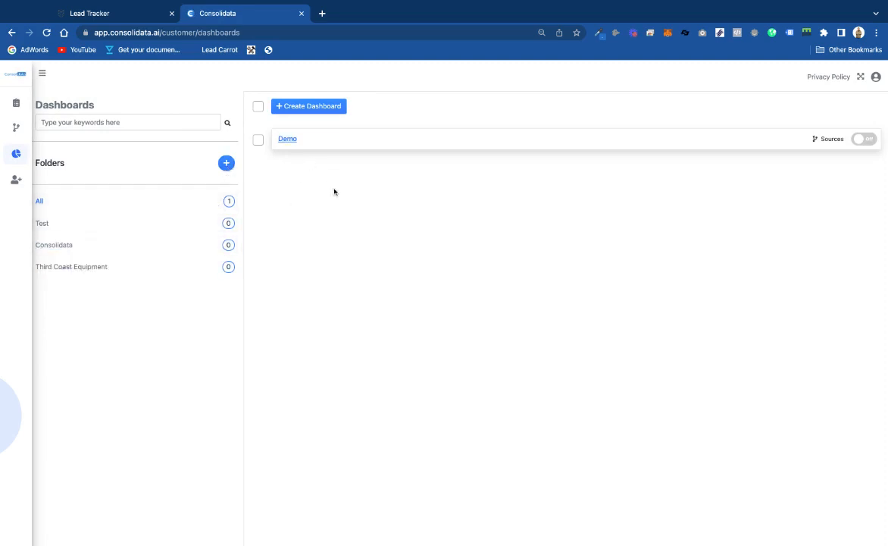
pyautogui.click(314, 107)
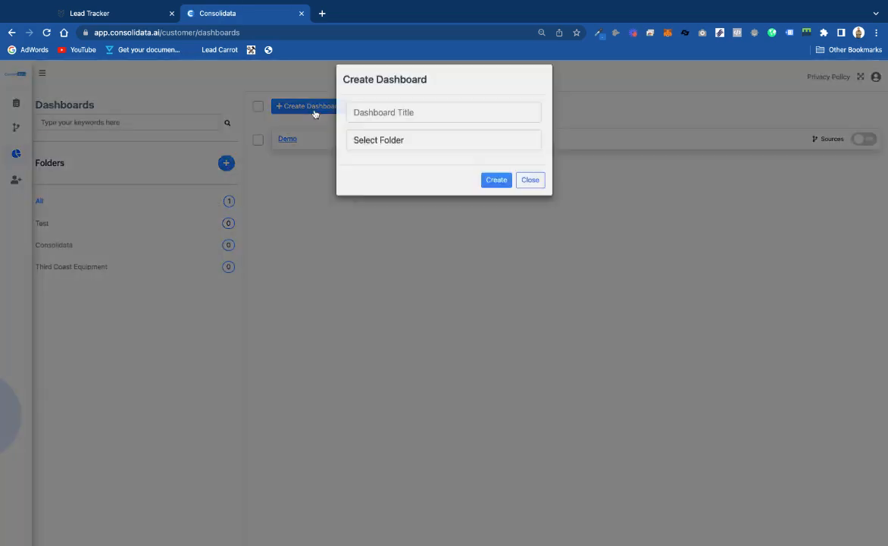
pyautogui.click(367, 122)
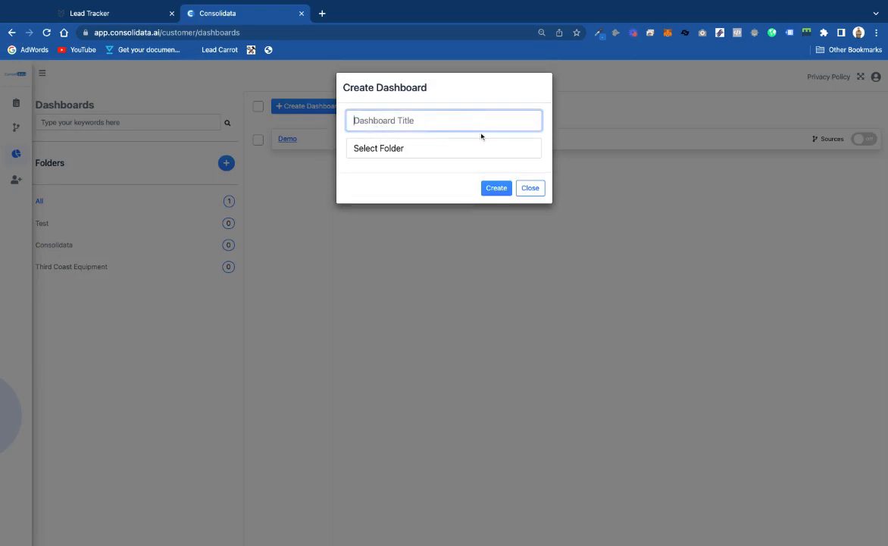
pyautogui.click(529, 187)
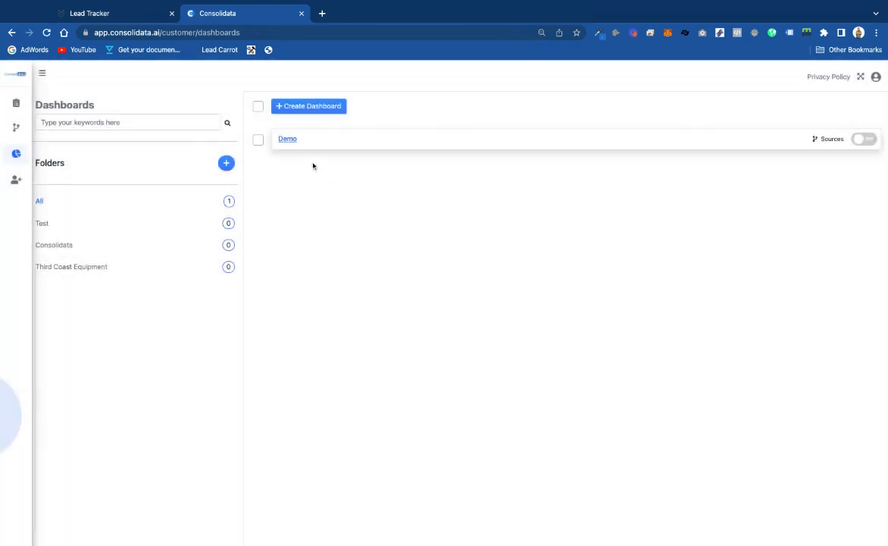
# - Open the Demo dashboard for editing by way of its source diagram, checking which sources can be added
pyautogui.click(288, 139)
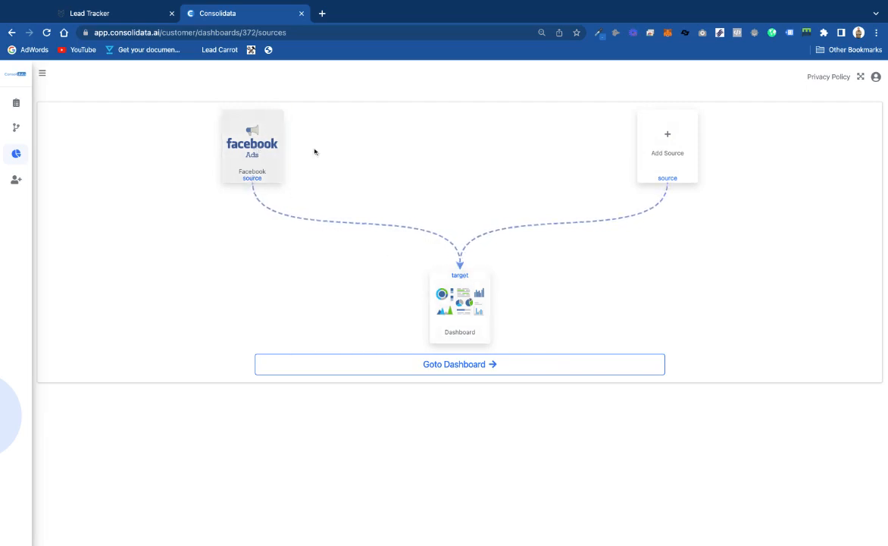
pyautogui.click(673, 148)
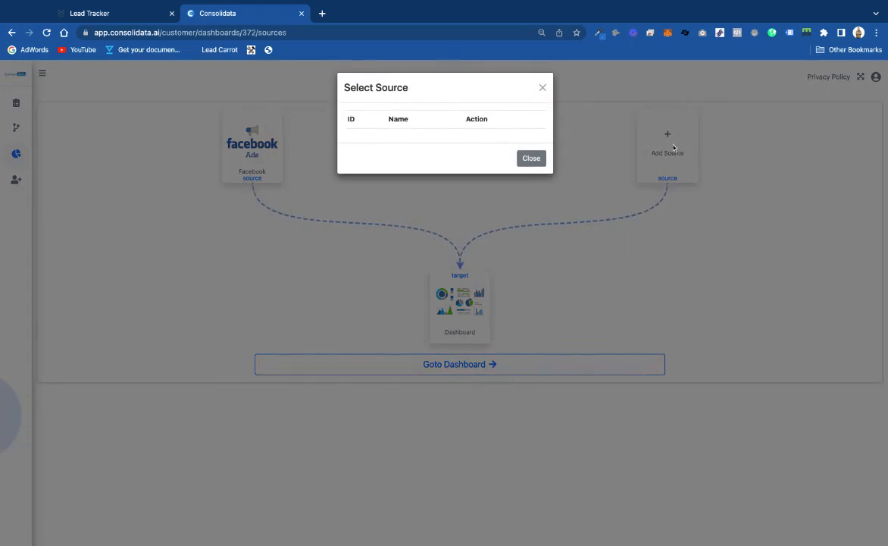
pyautogui.click(543, 87)
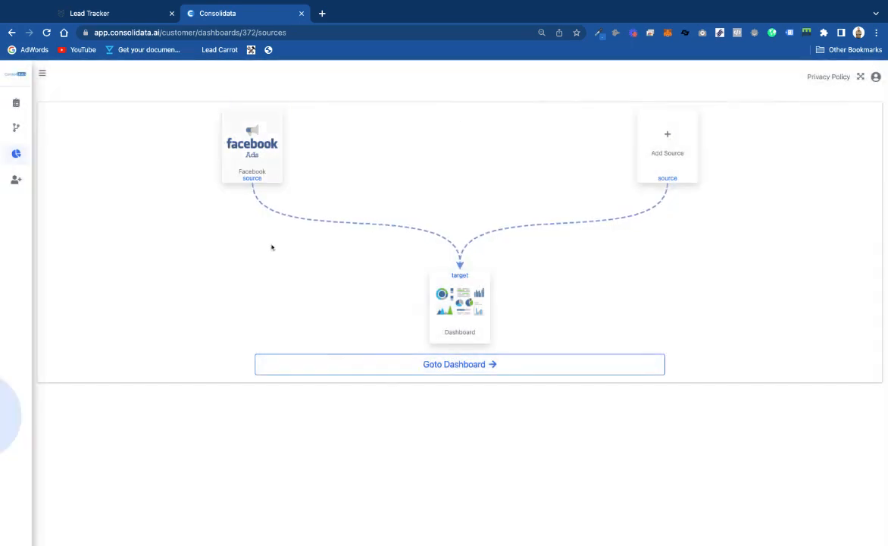
pyautogui.click(383, 372)
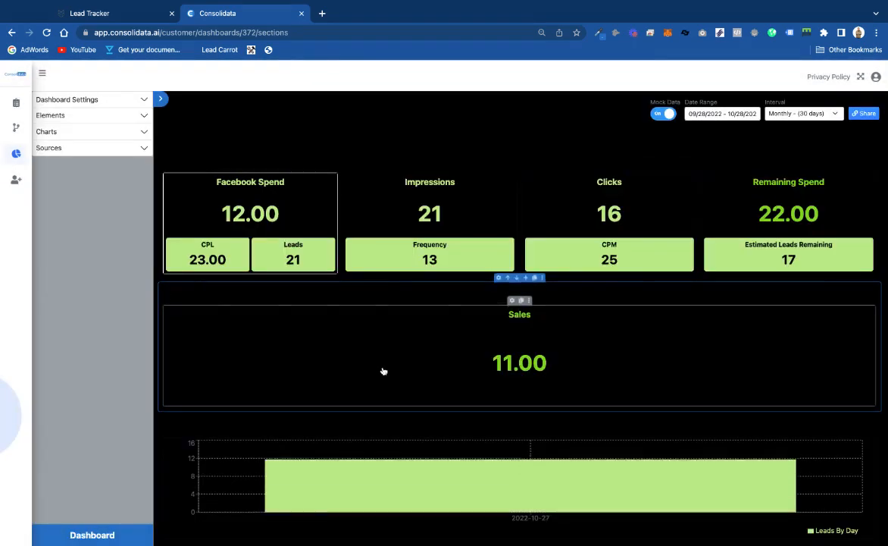
# - Delete the Sales section from the Demo dashboard
pyautogui.click(542, 279)
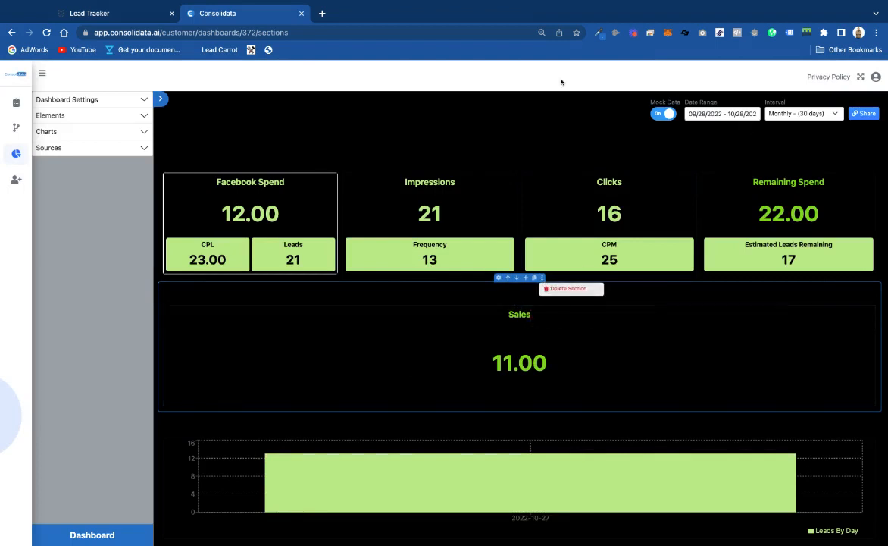
# - Set the dashboard interval to Daily - (1 day) and turn off mock data
pyautogui.click(789, 113)
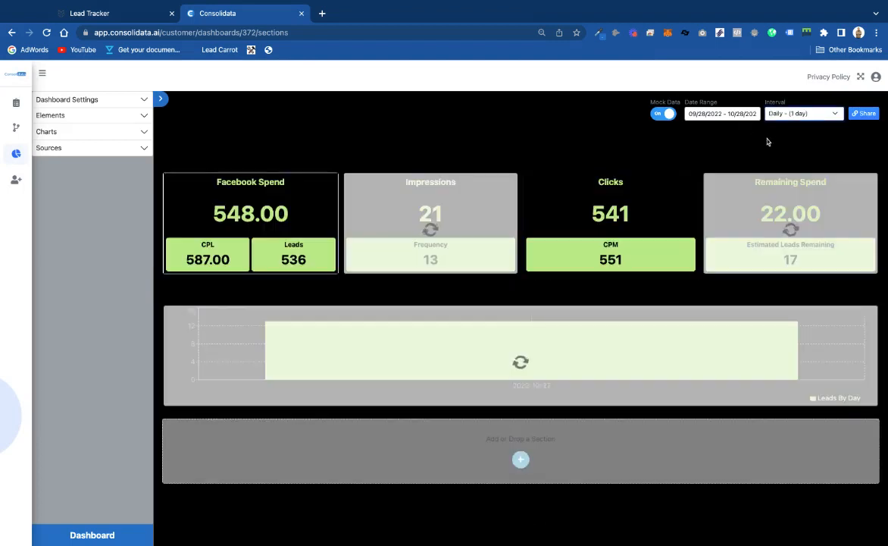
pyautogui.click(665, 114)
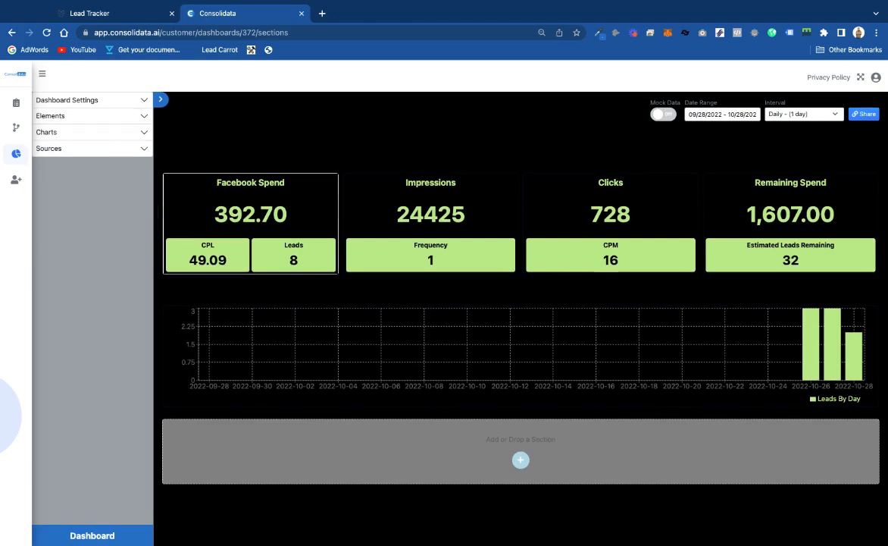
pyautogui.click(133, 100)
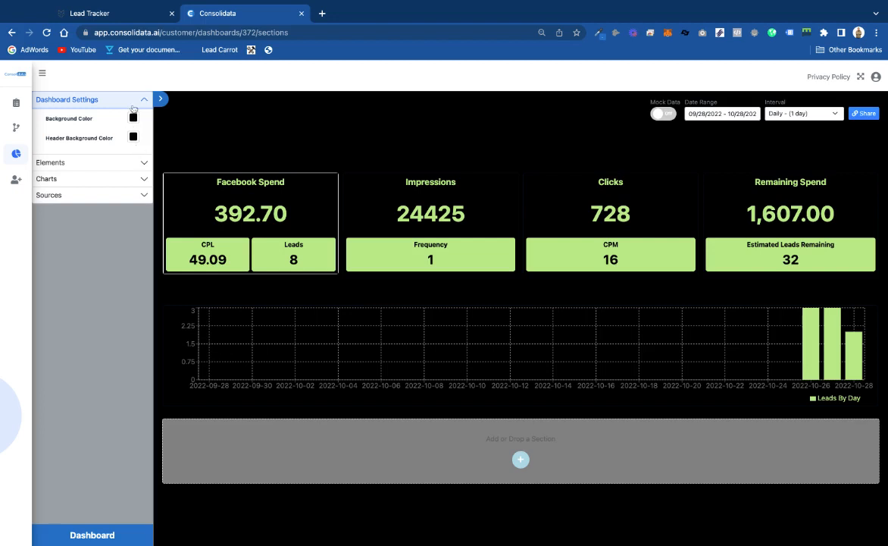
pyautogui.click(134, 105)
pyautogui.click(134, 116)
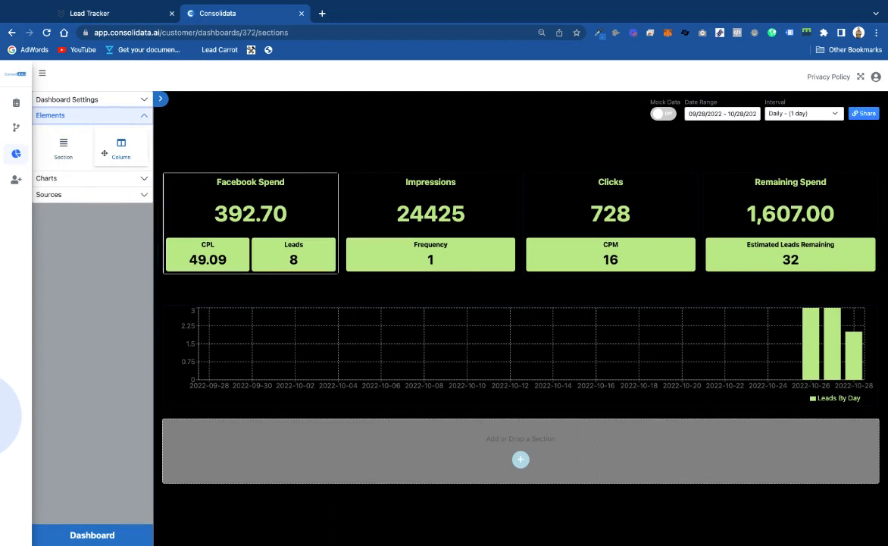
# - Add a two-column section below the Leads By Day chart and place a pie chart in its first column
pyautogui.click(101, 178)
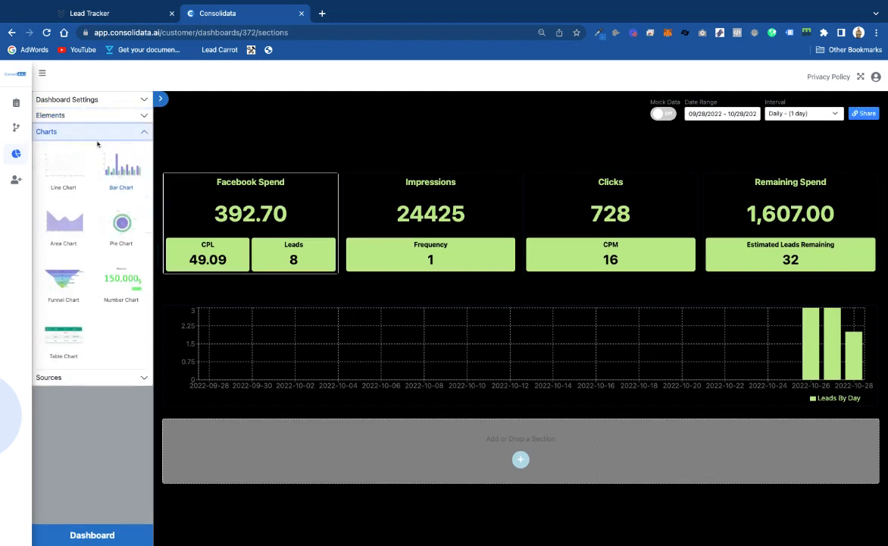
pyautogui.click(519, 459)
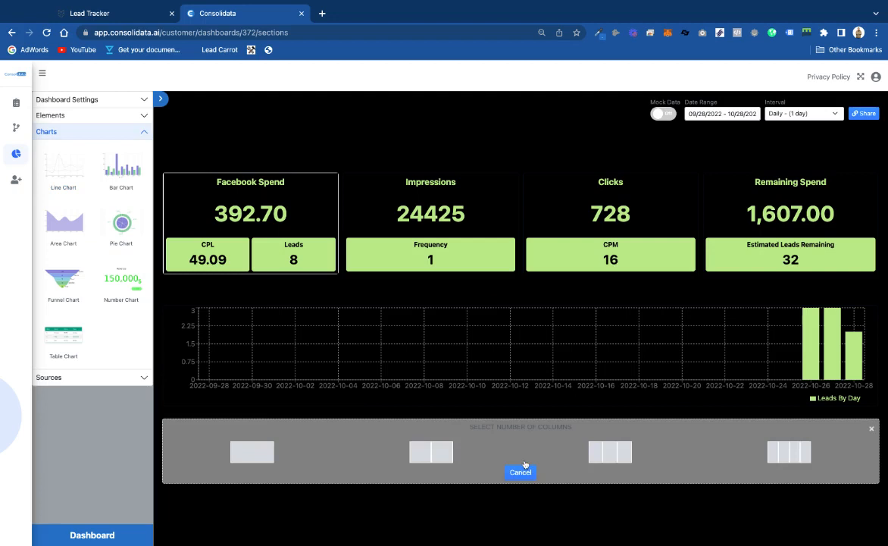
pyautogui.click(437, 455)
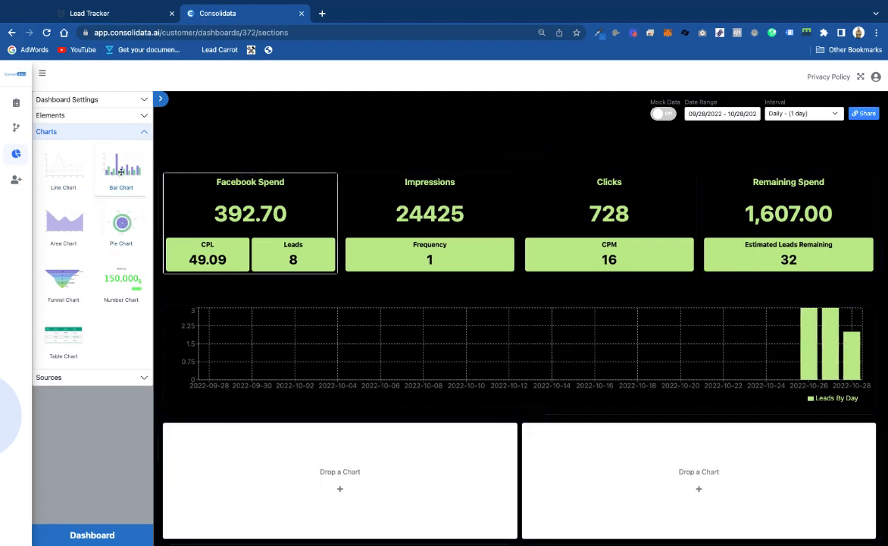
pyautogui.moveTo(123, 232); pyautogui.dragTo(334, 477)
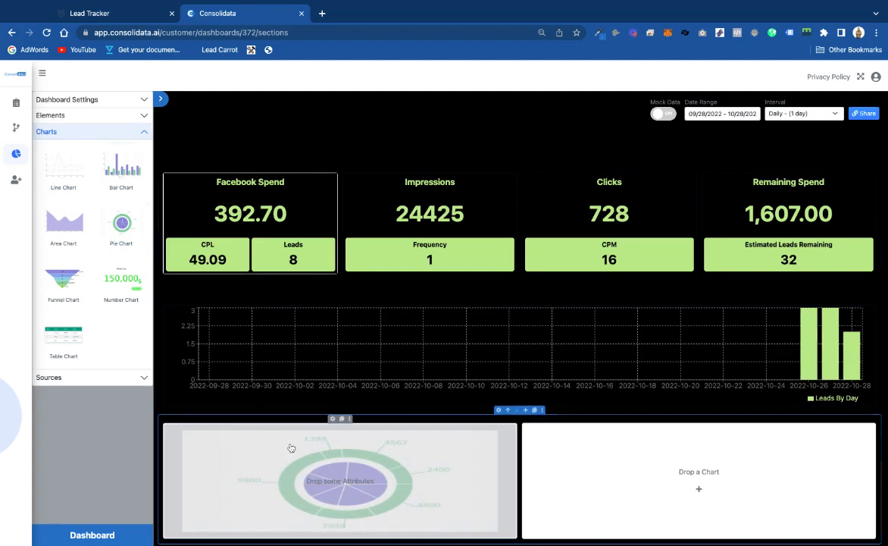
# - Add the Reach and Social Spend attributes of the Facebook source's ad account to the new pie chart
pyautogui.click(134, 131)
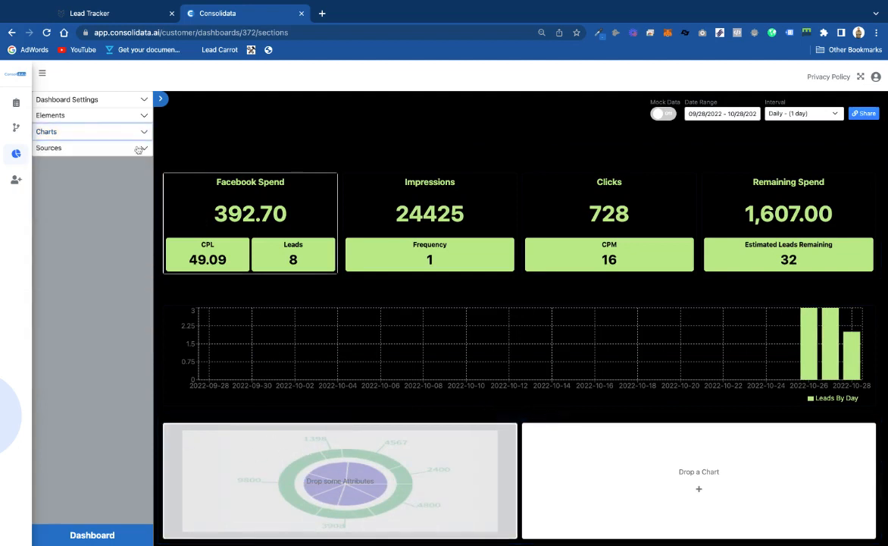
pyautogui.click(136, 148)
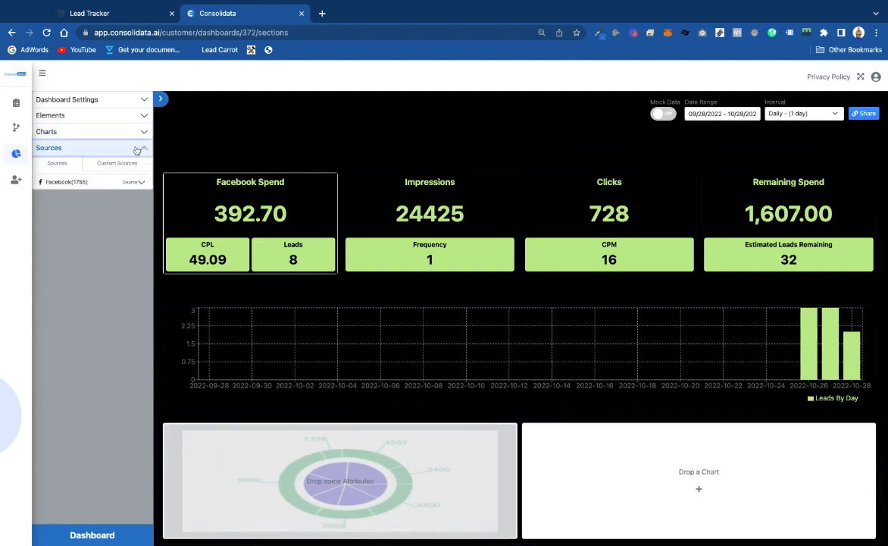
pyautogui.click(111, 185)
pyautogui.click(106, 163)
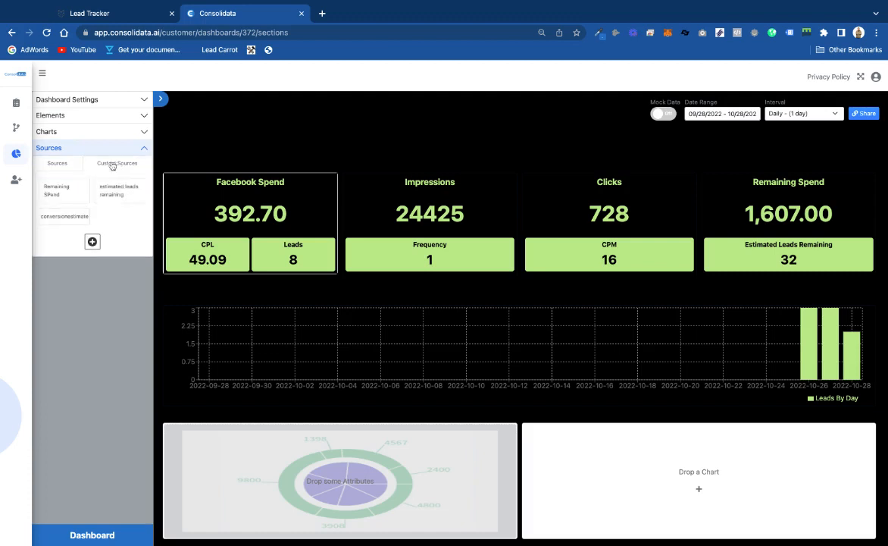
pyautogui.click(66, 165)
pyautogui.click(85, 184)
pyautogui.click(85, 218)
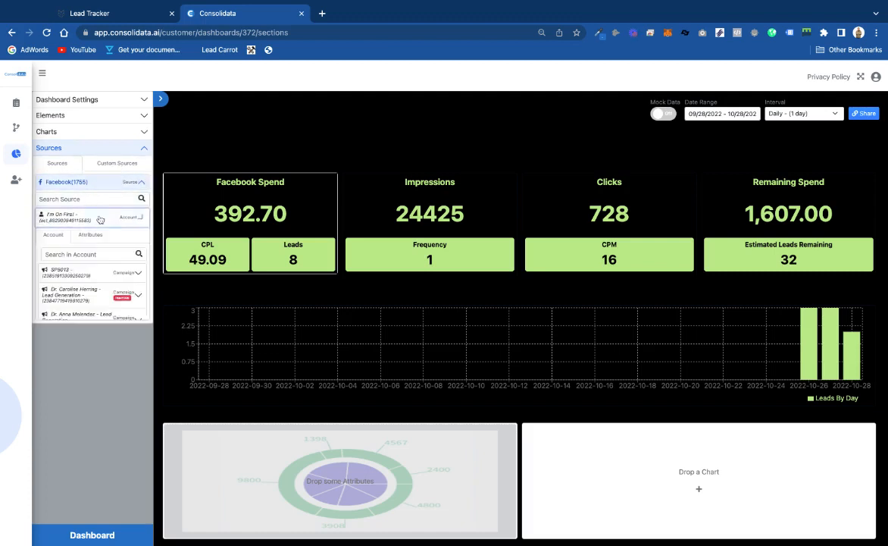
pyautogui.click(91, 235)
pyautogui.scroll(-10, 87, 383)
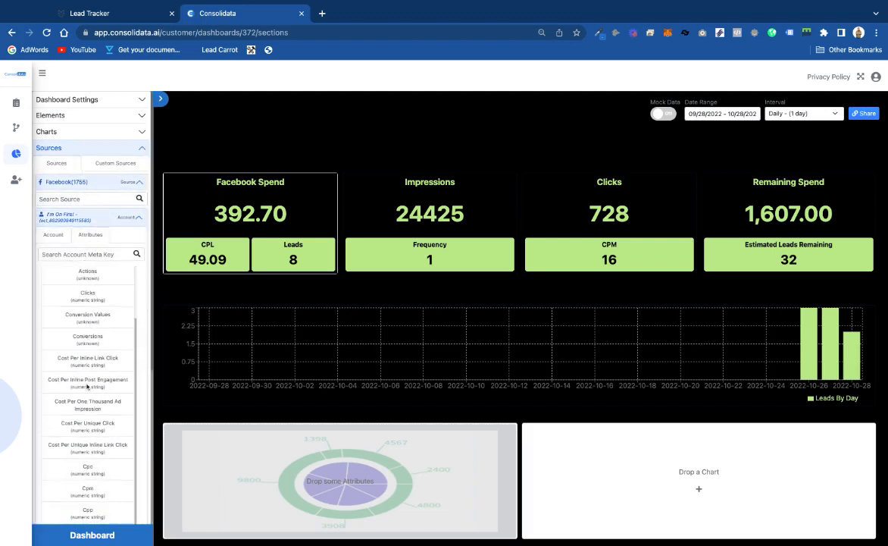
pyautogui.scroll(-3, 87, 374)
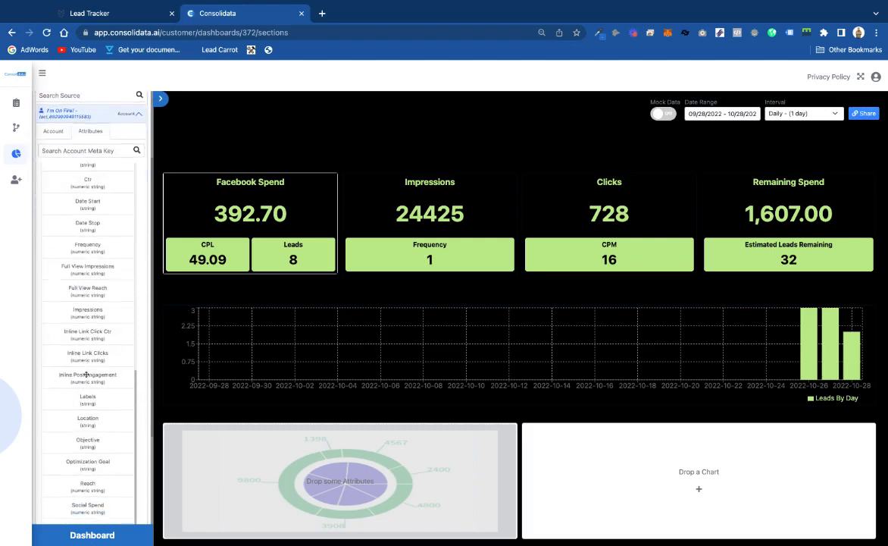
pyautogui.moveTo(79, 396); pyautogui.dragTo(256, 466)
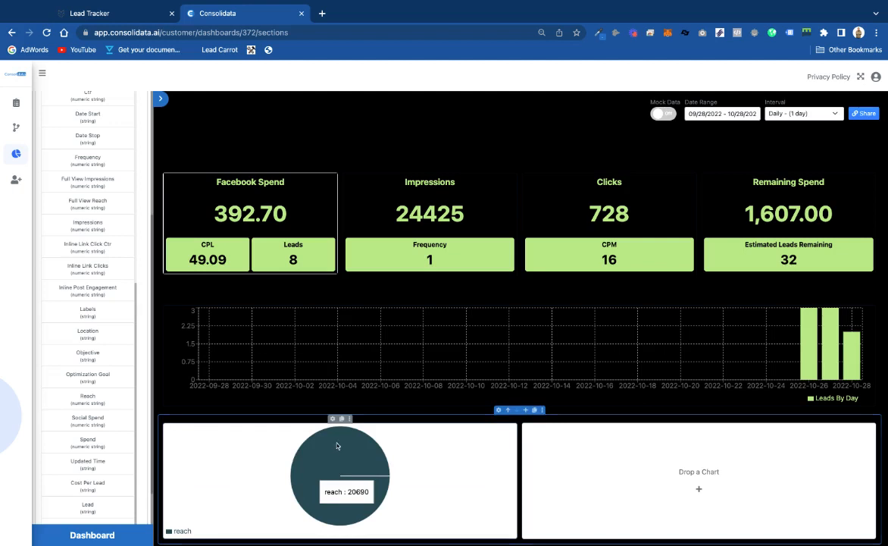
pyautogui.moveTo(75, 420); pyautogui.dragTo(334, 478)
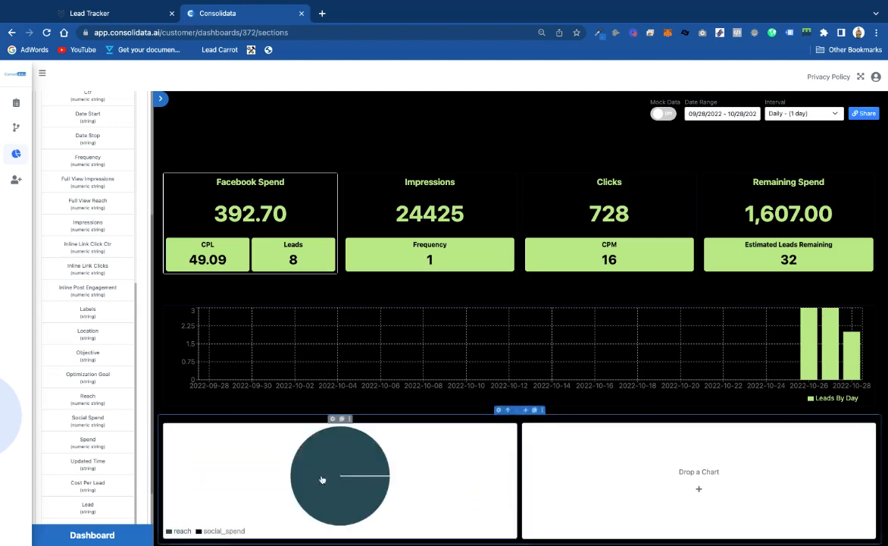
# - Set the color of the pie chart's Social_spend mapping to yellow
pyautogui.click(333, 419)
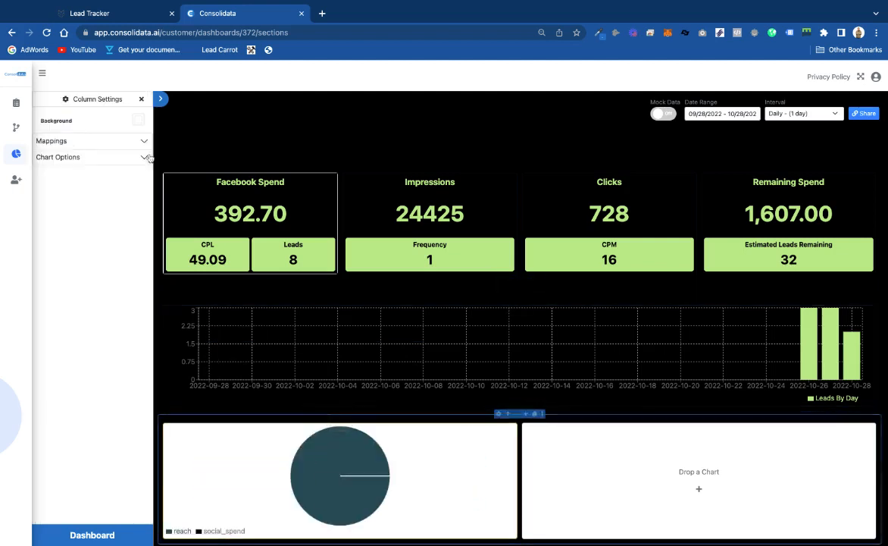
pyautogui.click(82, 141)
pyautogui.click(87, 177)
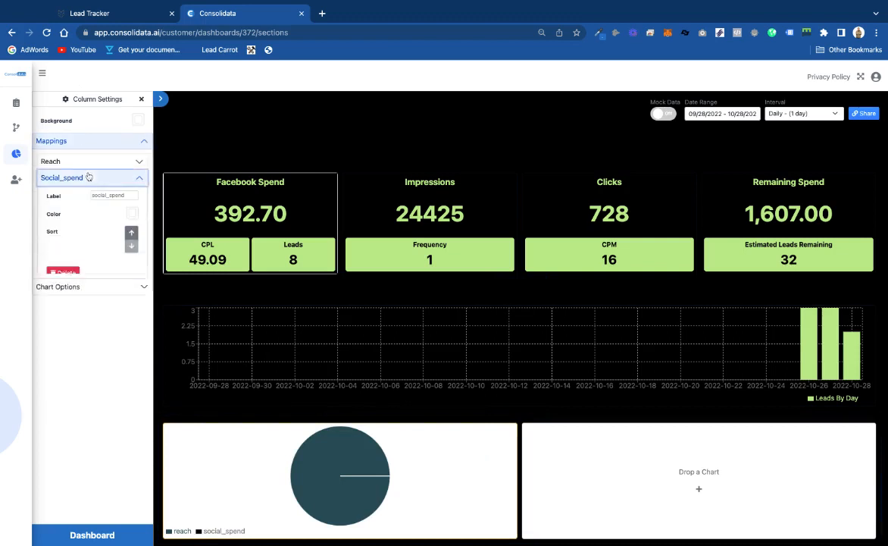
pyautogui.click(128, 213)
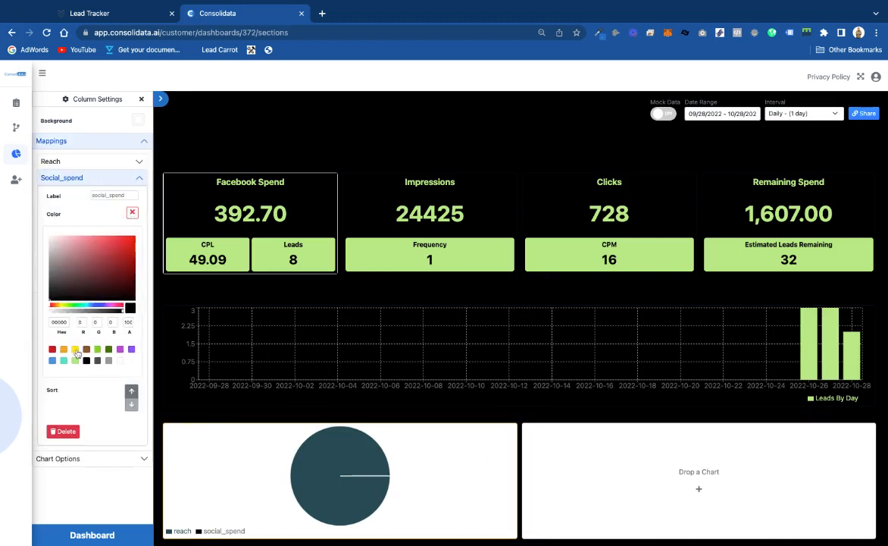
pyautogui.click(75, 349)
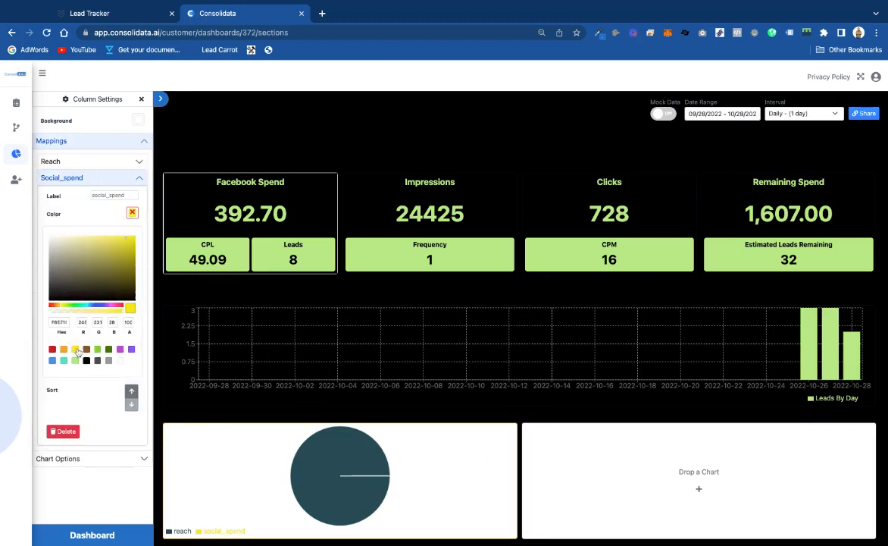
pyautogui.click(129, 178)
pyautogui.click(132, 142)
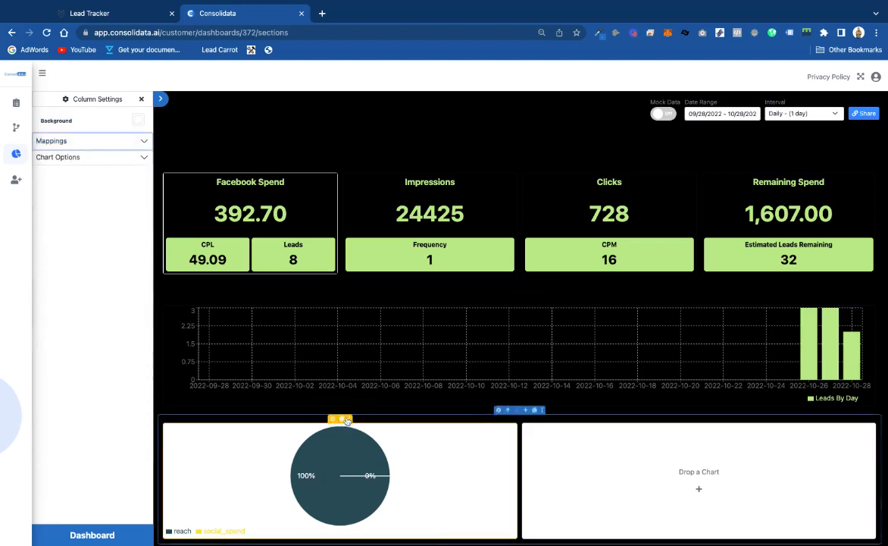
# - Delete the pie chart's column and the whole section below the Leads By Day chart
pyautogui.click(347, 421)
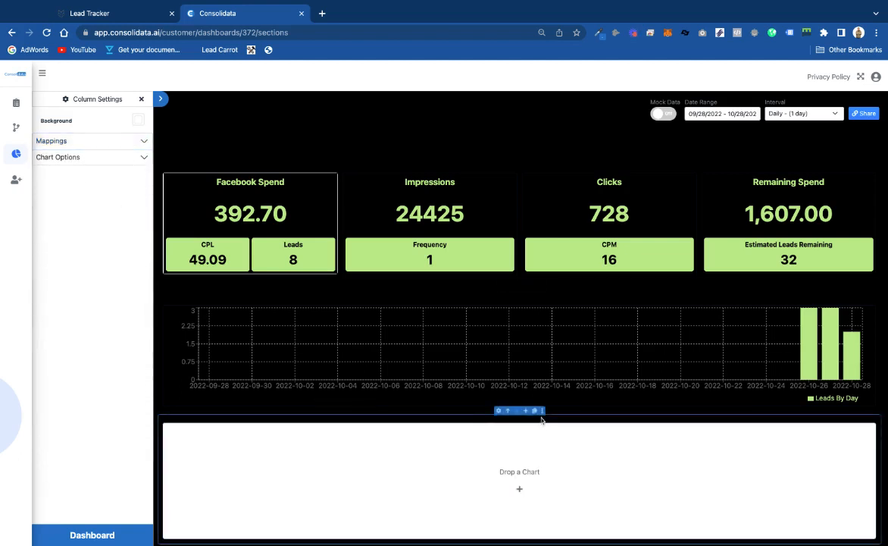
pyautogui.click(542, 411)
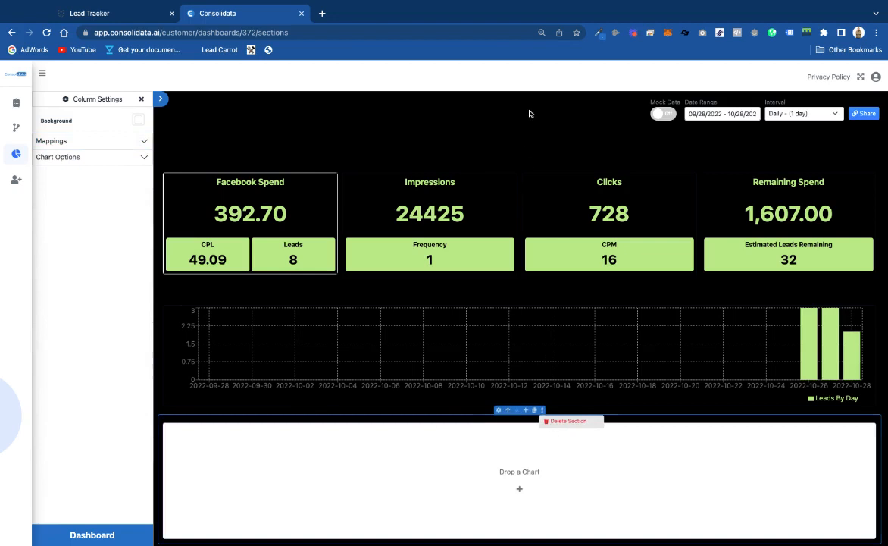
# - Copy the dashboard's public share link and close the sharing dialog
pyautogui.click(864, 114)
pyautogui.click(531, 206)
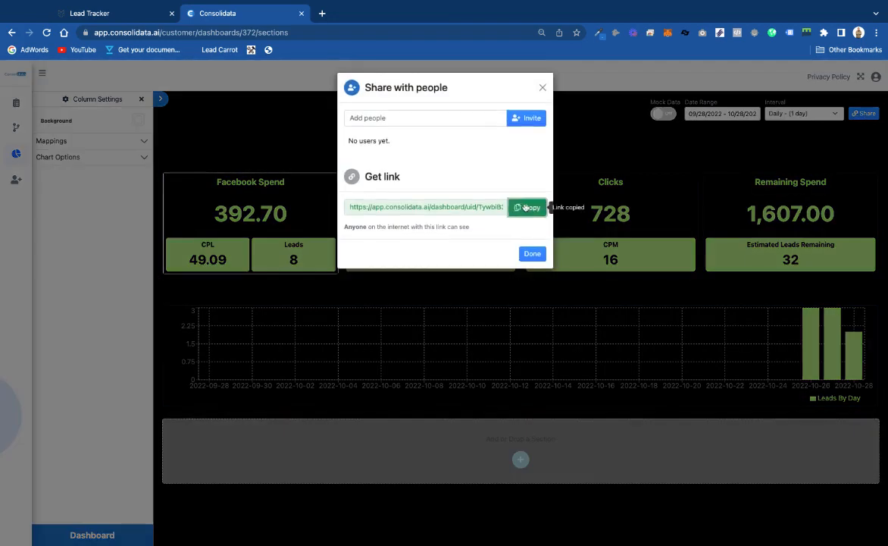
pyautogui.click(543, 89)
# - Open the copied dashboard link in a new browser tab and set the shared view's interval to Daily - (1 day)
pyautogui.click(323, 13)
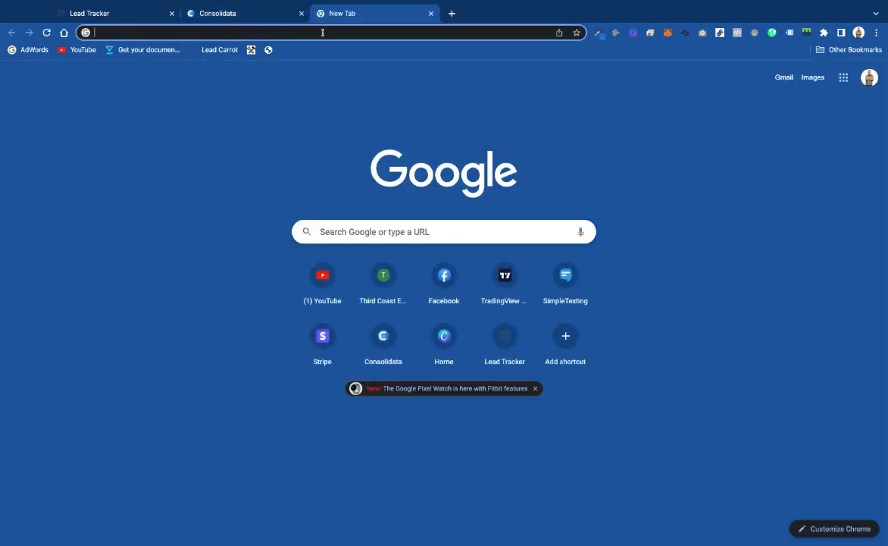
pyautogui.hotkey('ctrl', 'v')
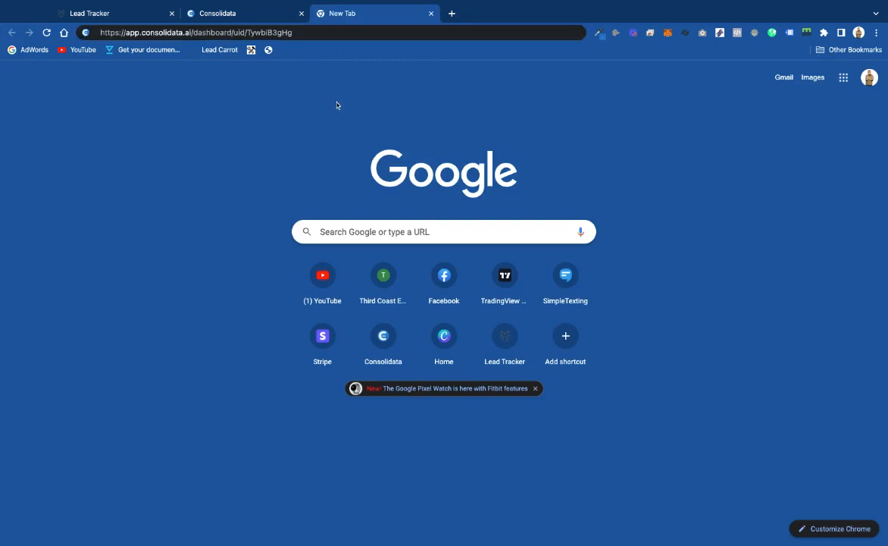
pyautogui.press('Return')
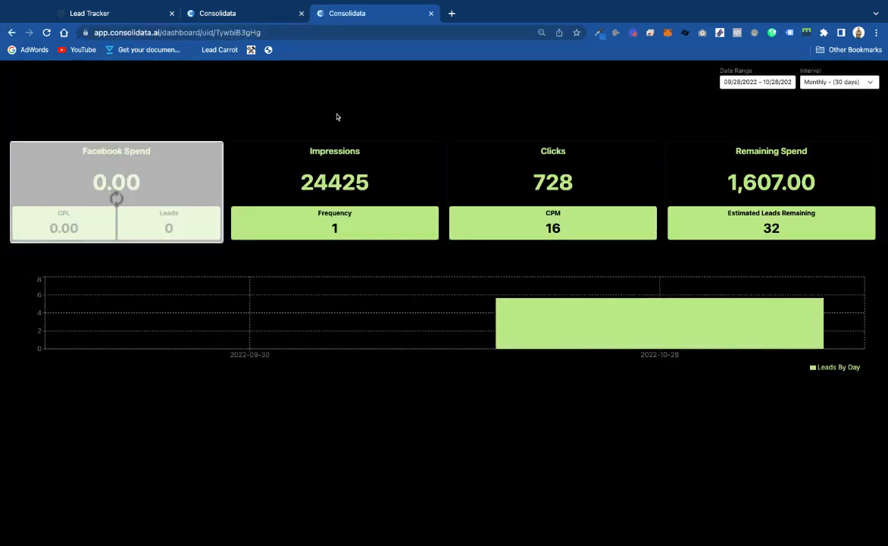
pyautogui.click(819, 86)
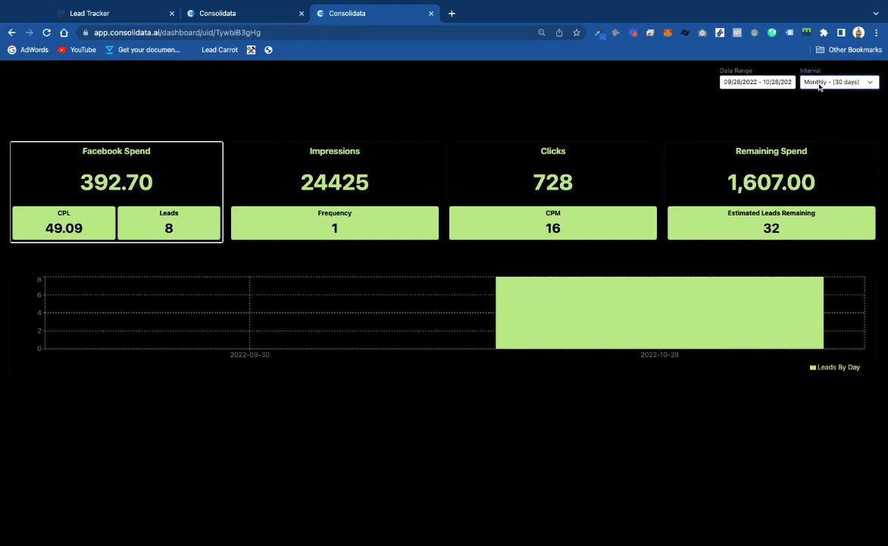
pyautogui.click(820, 88)
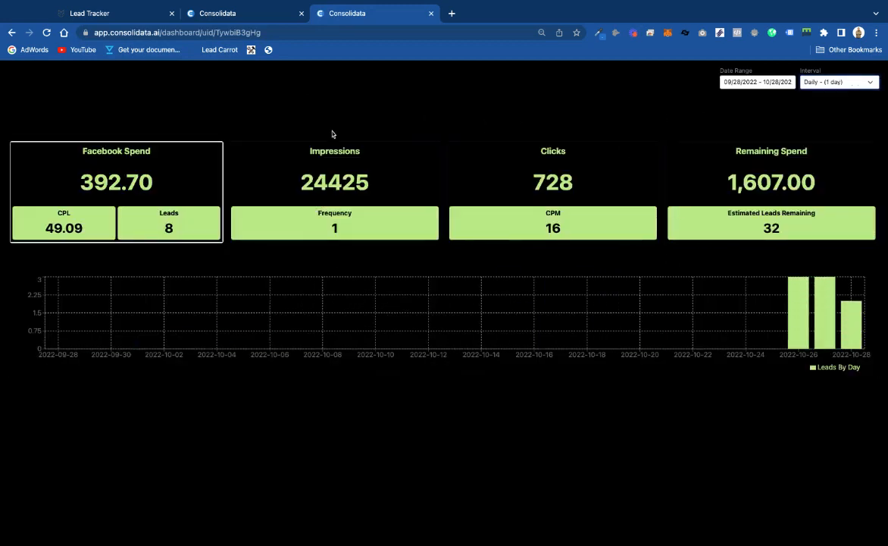